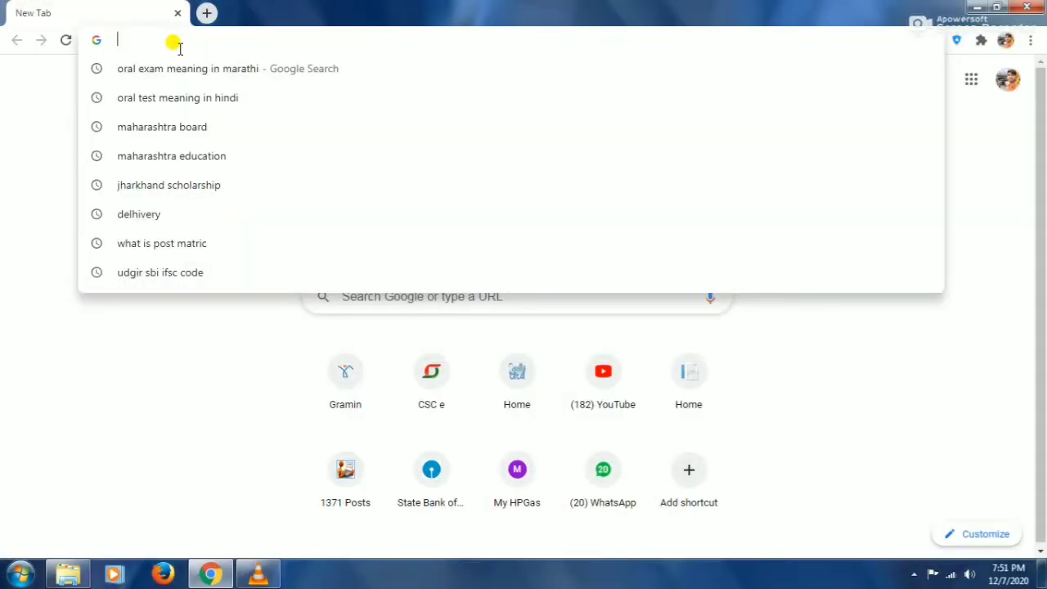
# Search 'mahadbt' in the address bar and open the Aaple Sarkar DBT portal suggestion
pyautogui.write('maha')
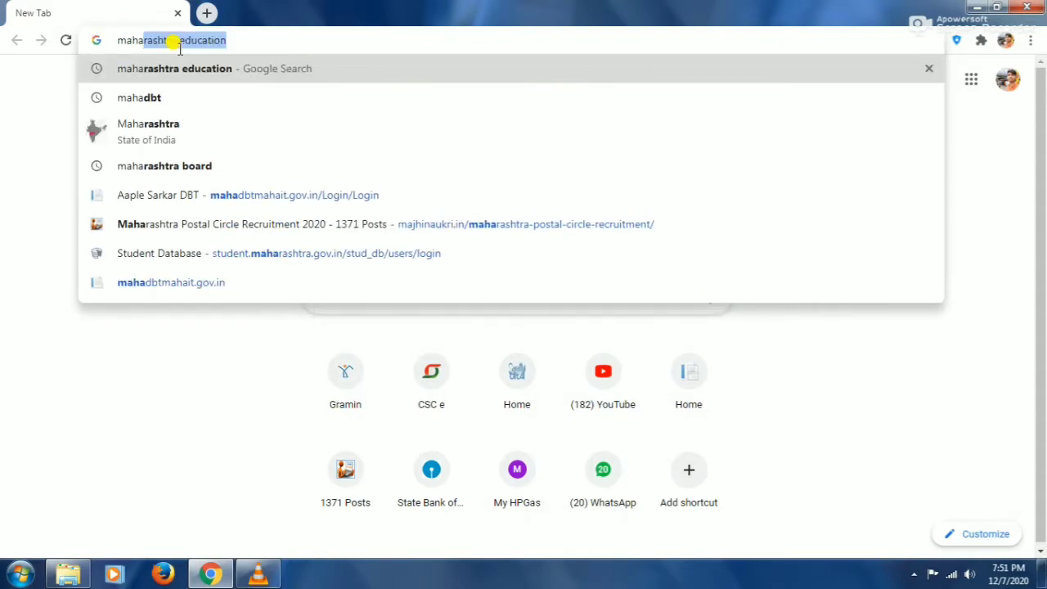
pyautogui.write('dbr')
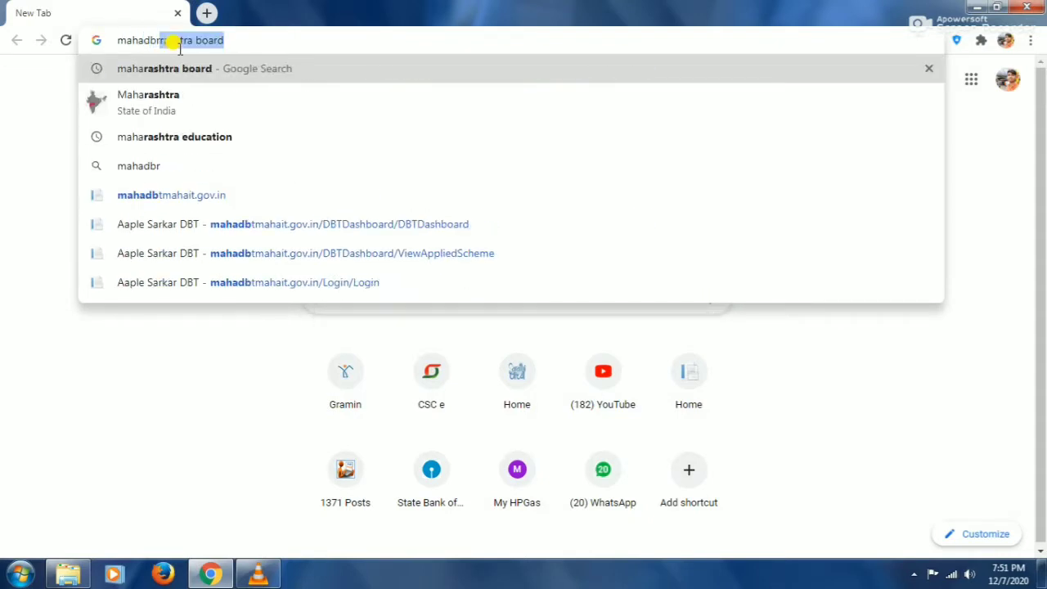
pyautogui.press('BackSpace')
pyautogui.write('t')
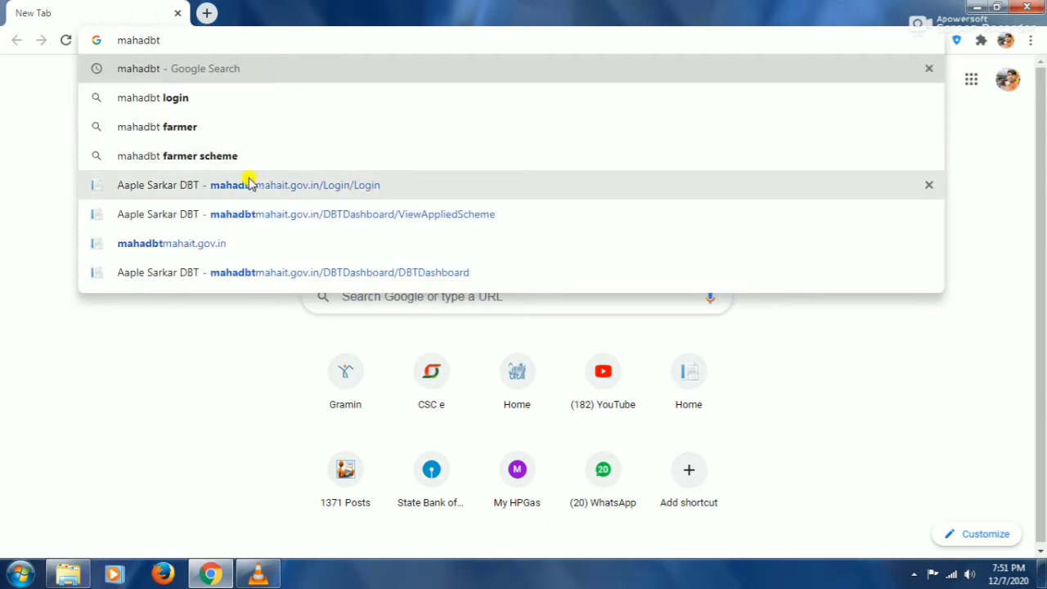
pyautogui.click(609, 243)
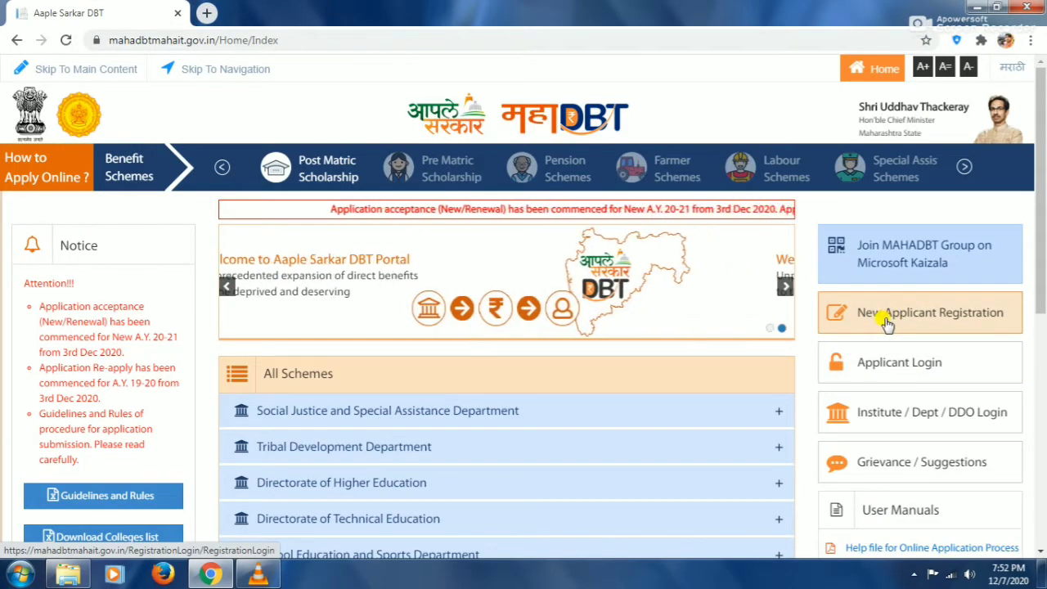
# Start a New Applicant Registration from the home page's right-hand panel
pyautogui.click(887, 323)
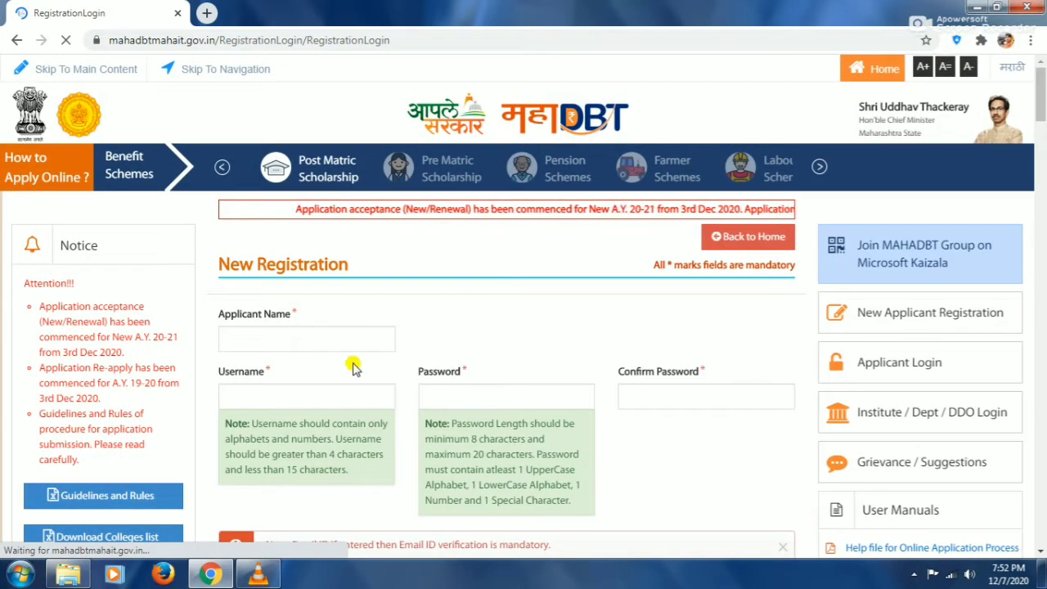
# Enter the applicant's full name, a username, and the password and e-mail details
pyautogui.click(282, 338)
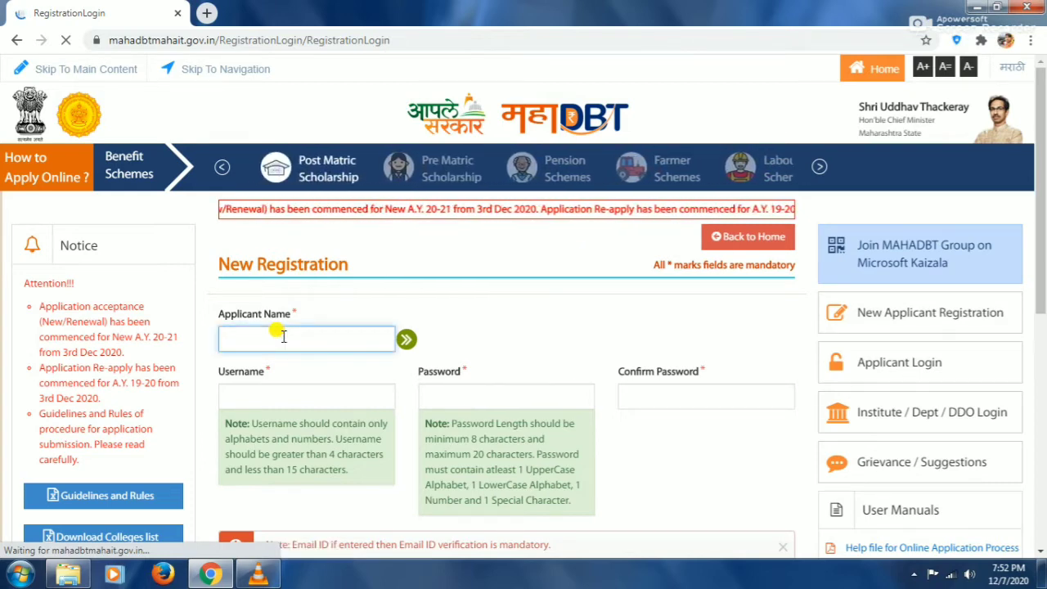
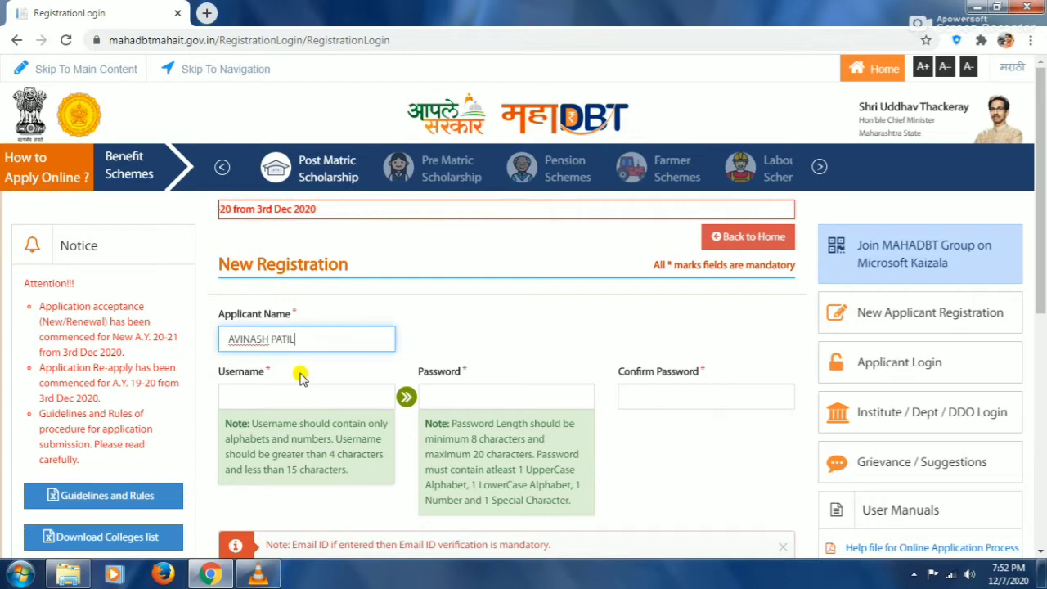
pyautogui.press('Tab')
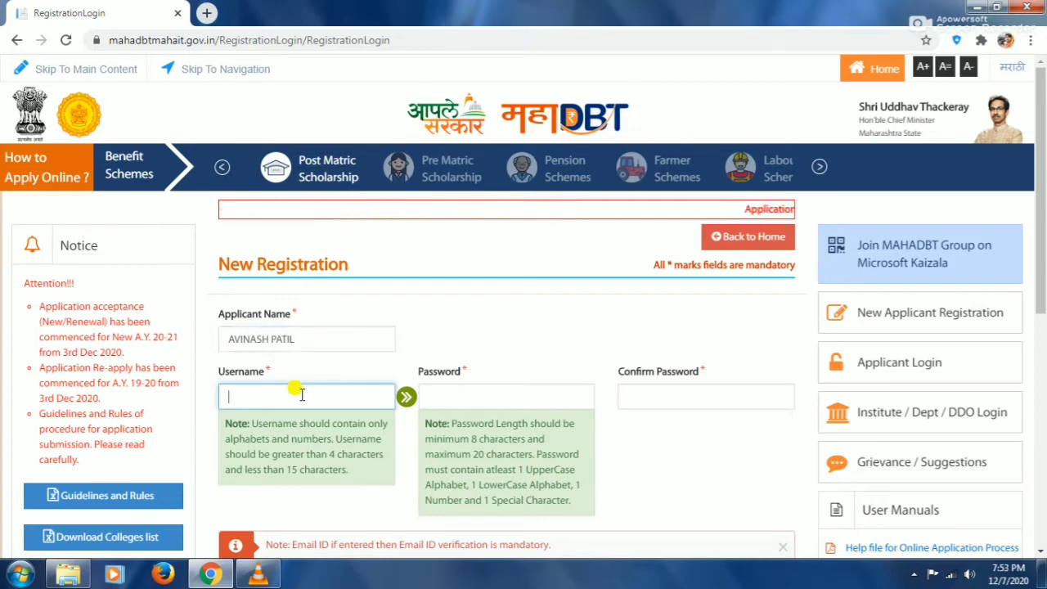
pyautogui.write('AVINASH')
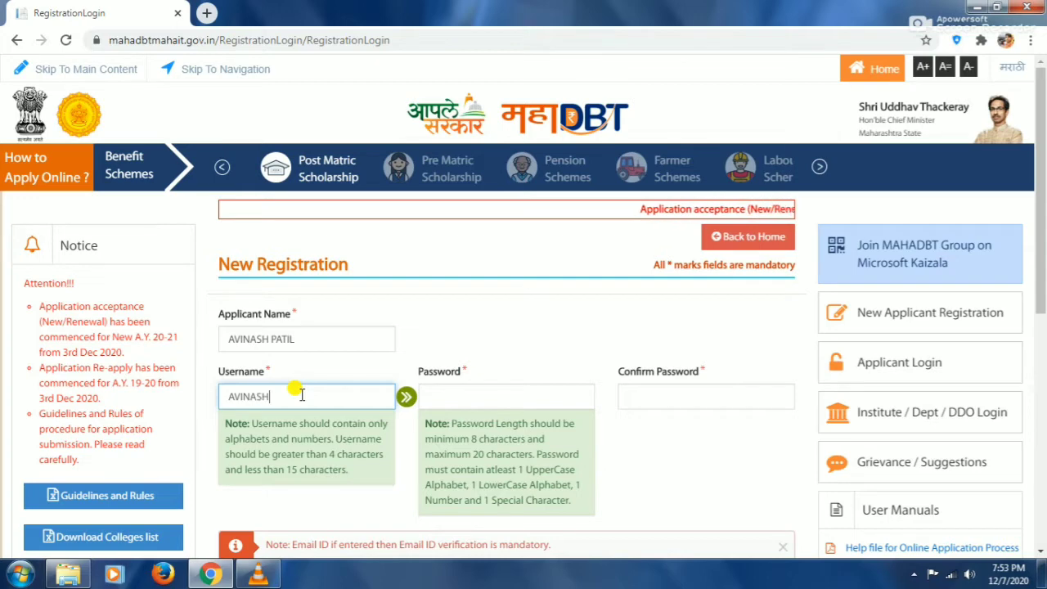
pyautogui.write('11')
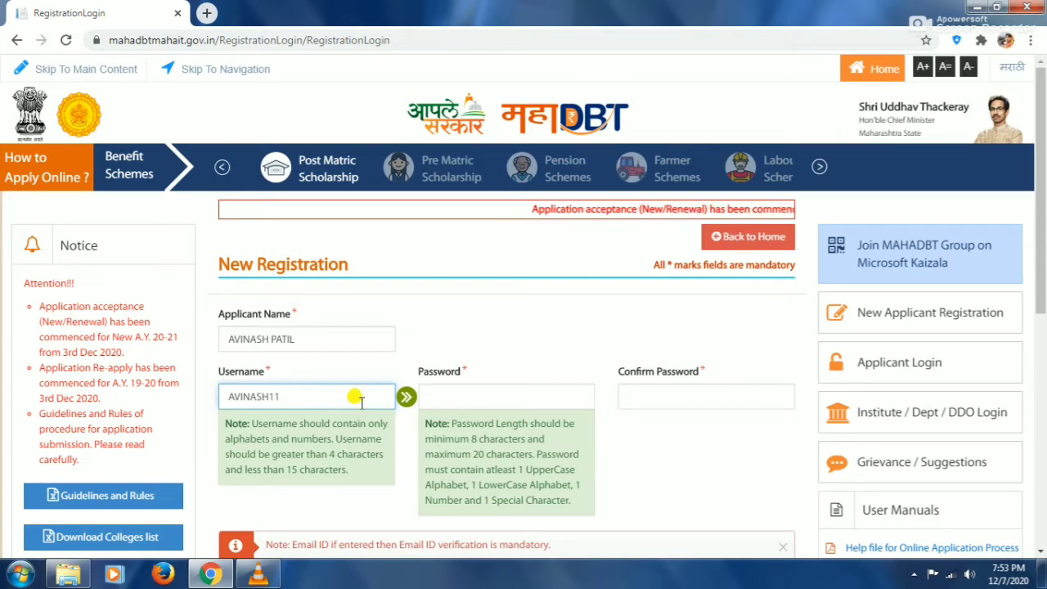
pyautogui.press('BackSpace')
pyautogui.press('BackSpace')
pyautogui.write('44444')
pyautogui.click(487, 392)
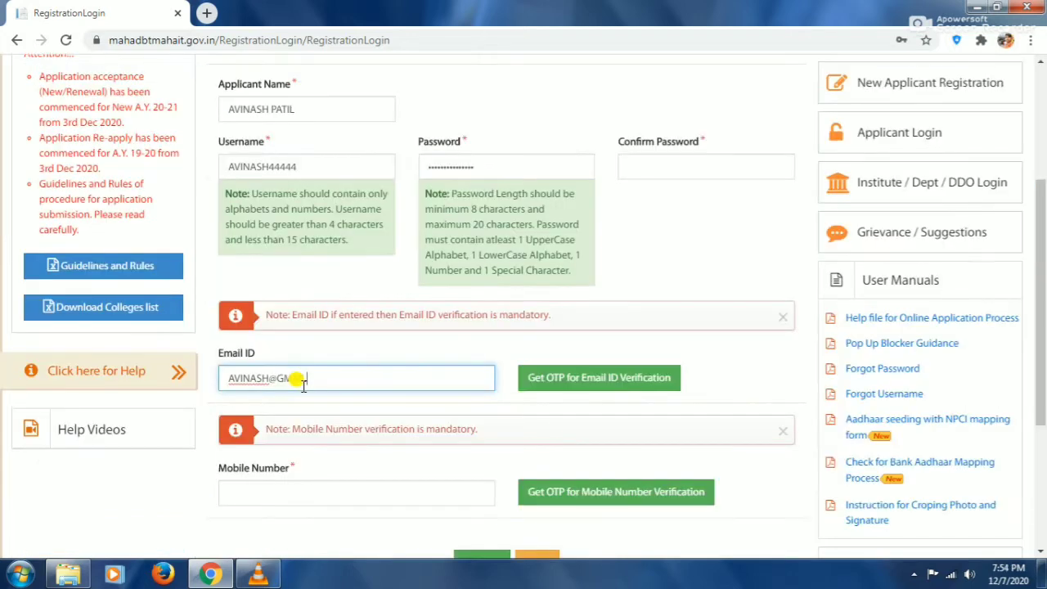
pyautogui.write('AIL.COM')
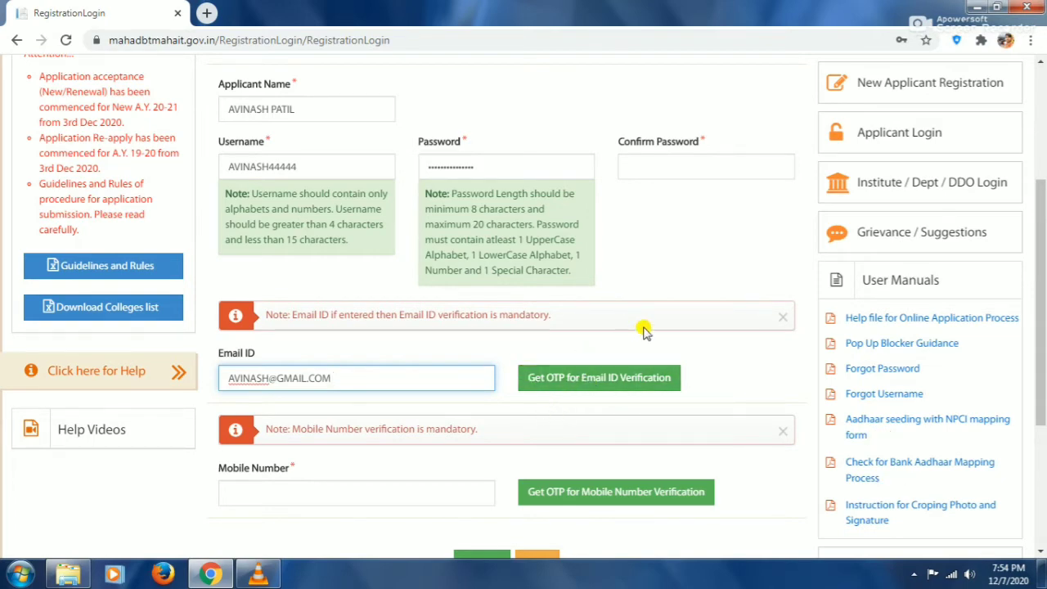
# Enter the applicant's mobile number, request its OTP, and go to Applicant Login
pyautogui.scroll(-1, 540, 409)
pyautogui.click(319, 418)
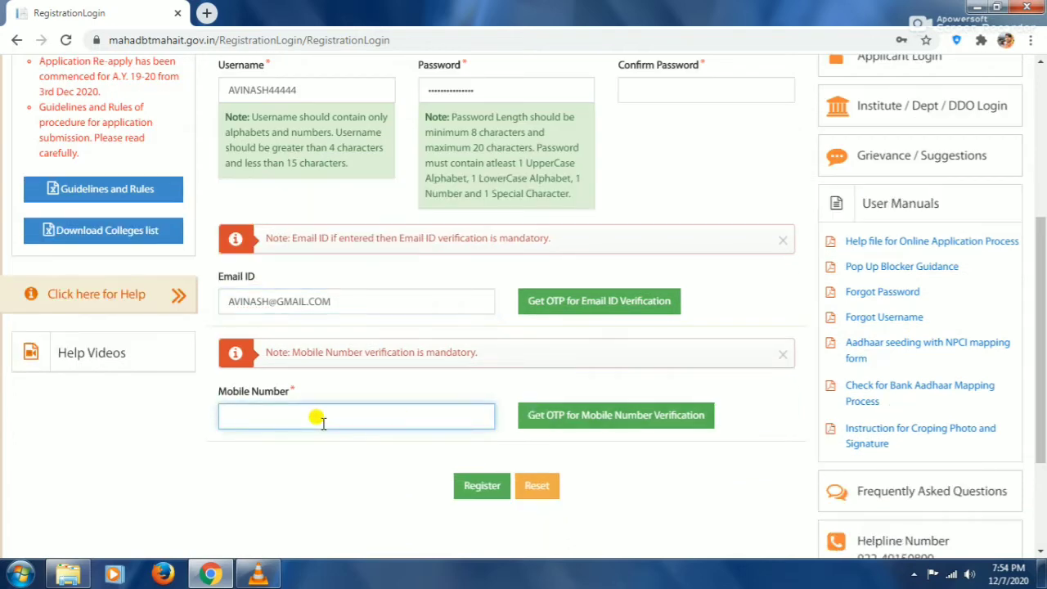
pyautogui.write('7777777777')
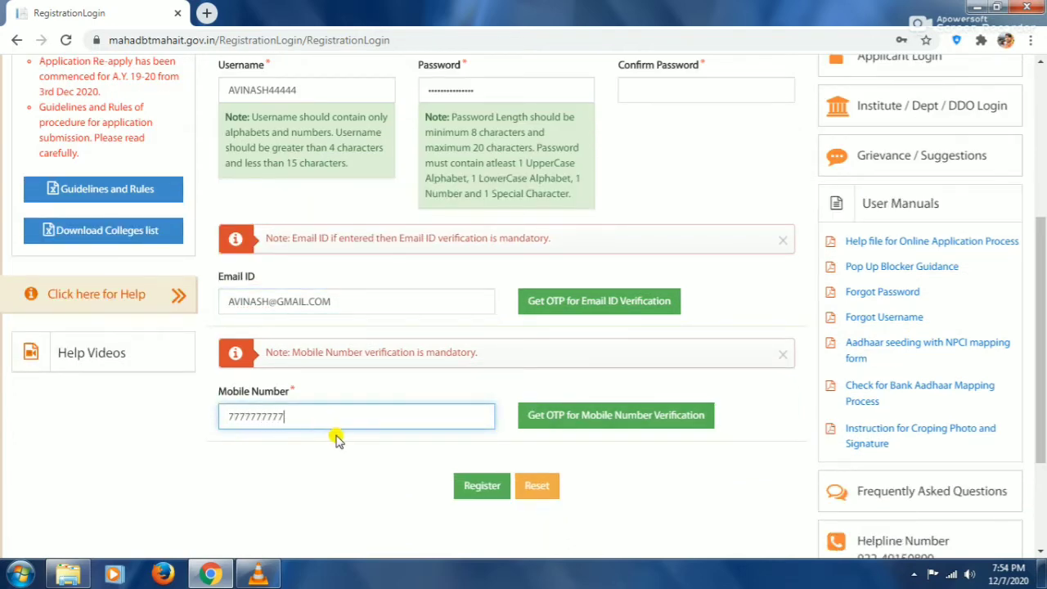
pyautogui.click(637, 413)
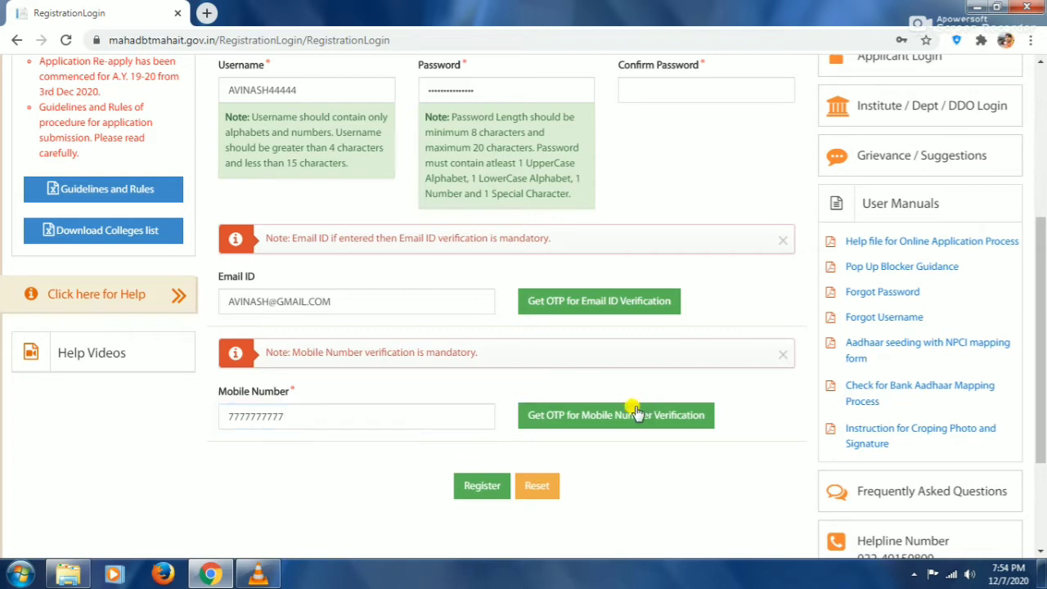
pyautogui.scroll(-1, 616, 449)
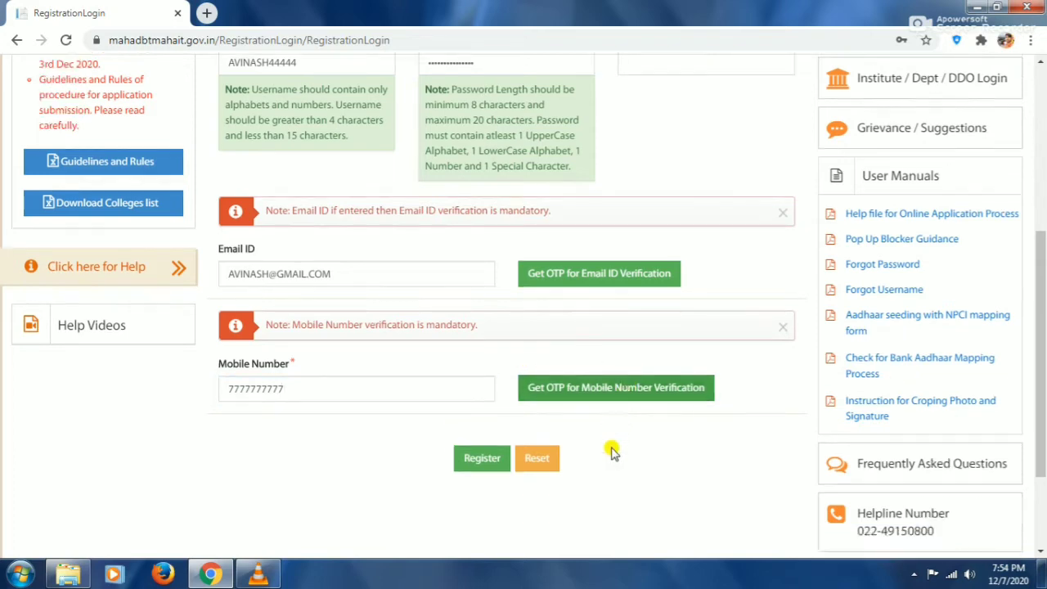
pyautogui.scroll(-2, 613, 452)
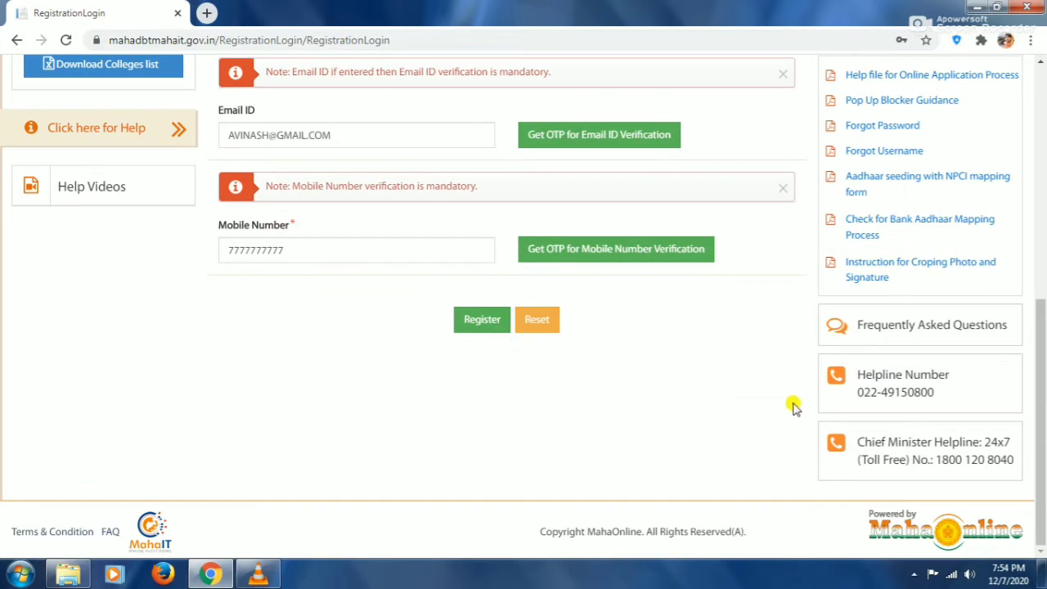
pyautogui.scroll(10, 791, 397)
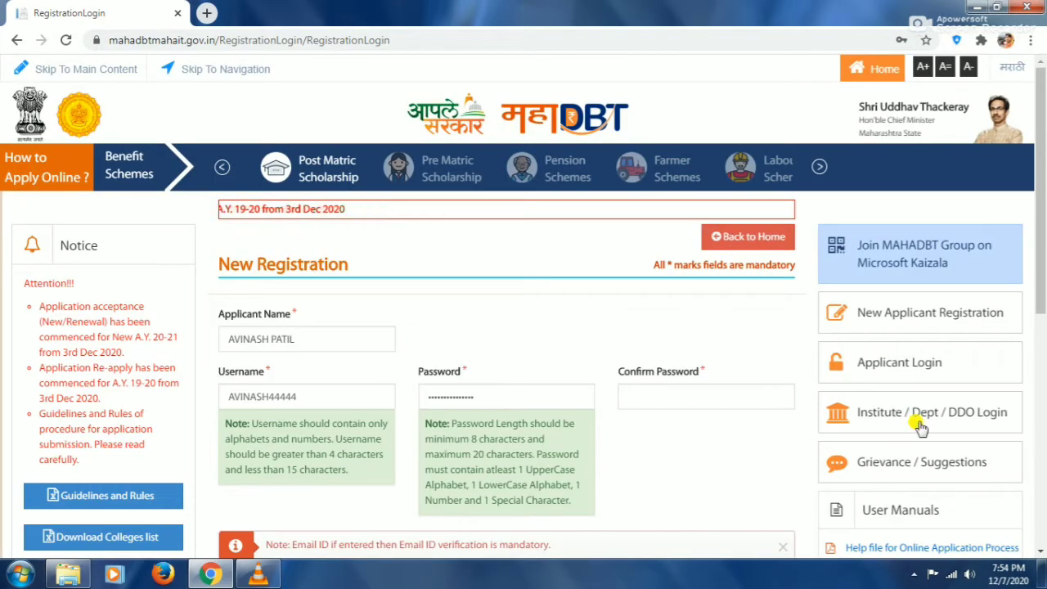
pyautogui.click(867, 368)
# Log in with the applicant's username and saved password, then open Profile
pyautogui.click(292, 311)
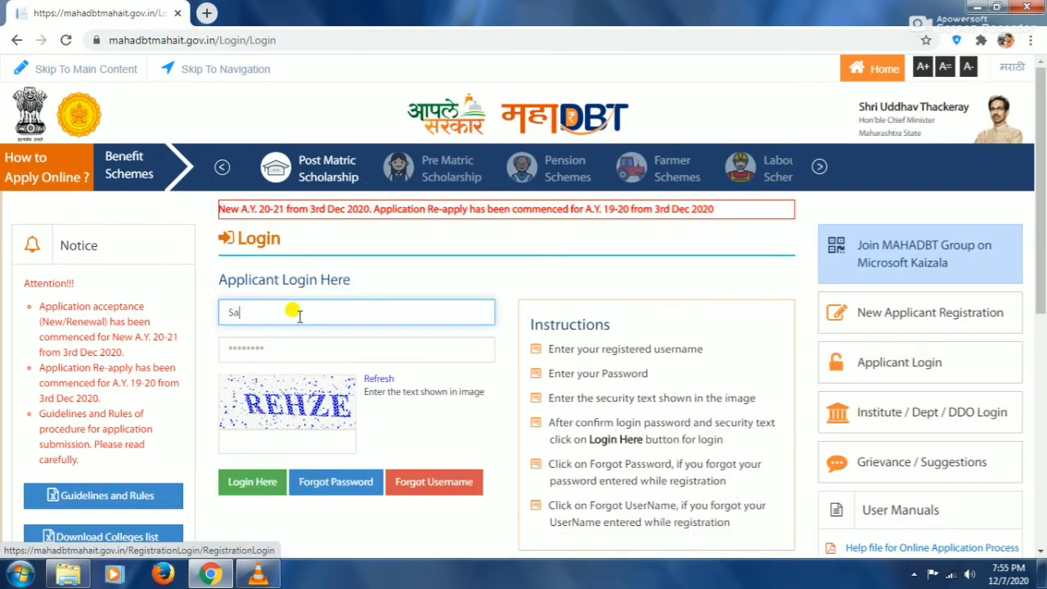
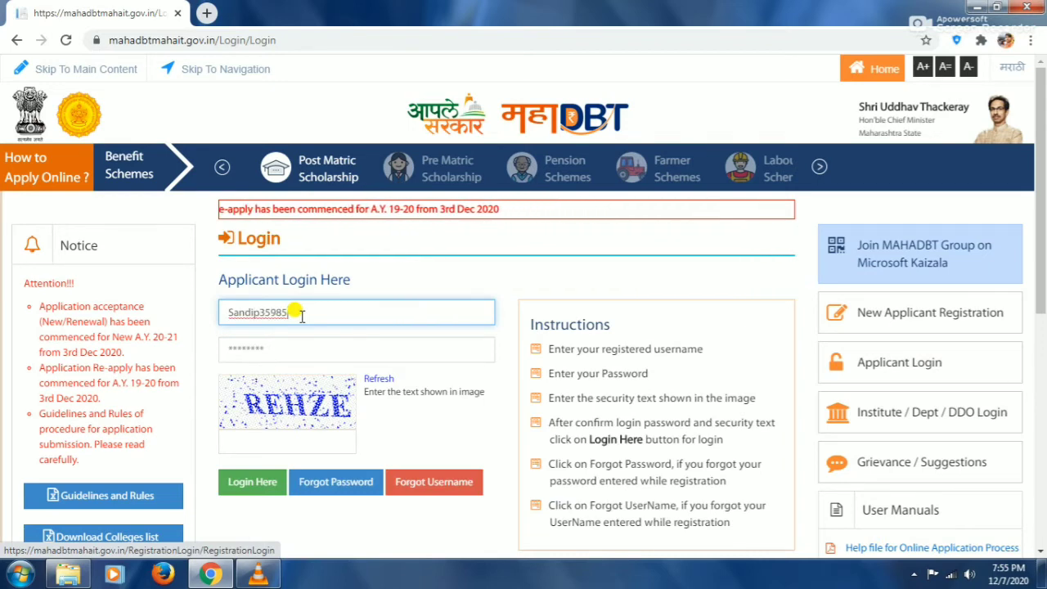
pyautogui.press('Tab')
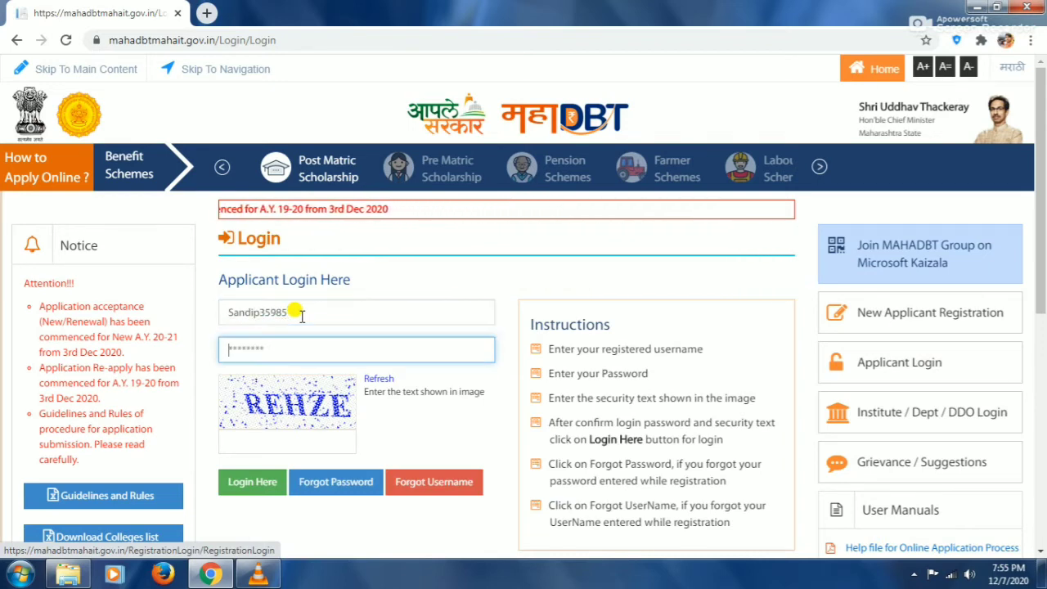
pyautogui.press('Return')
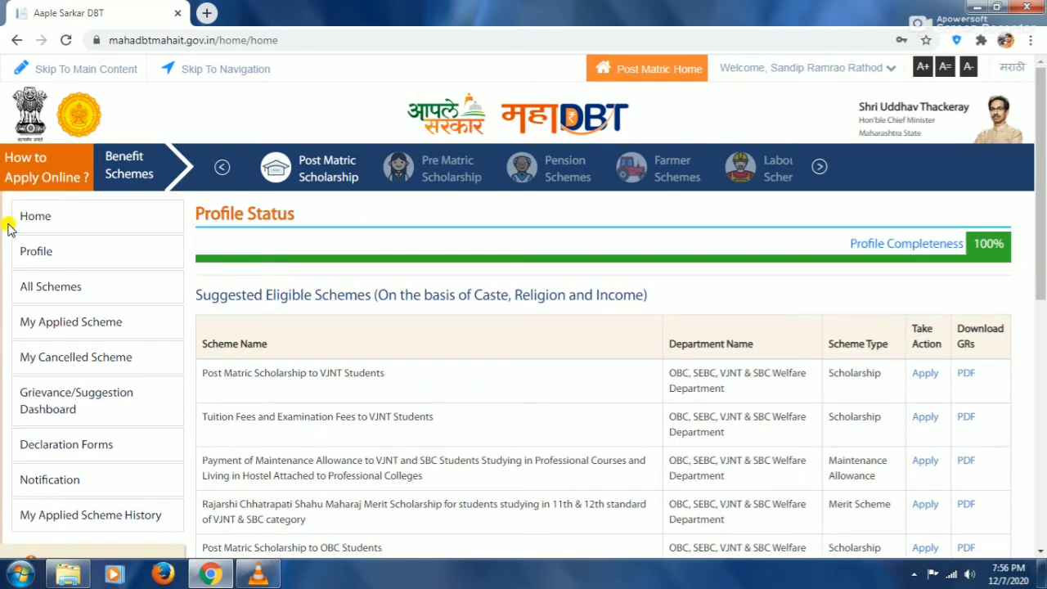
pyautogui.click(43, 254)
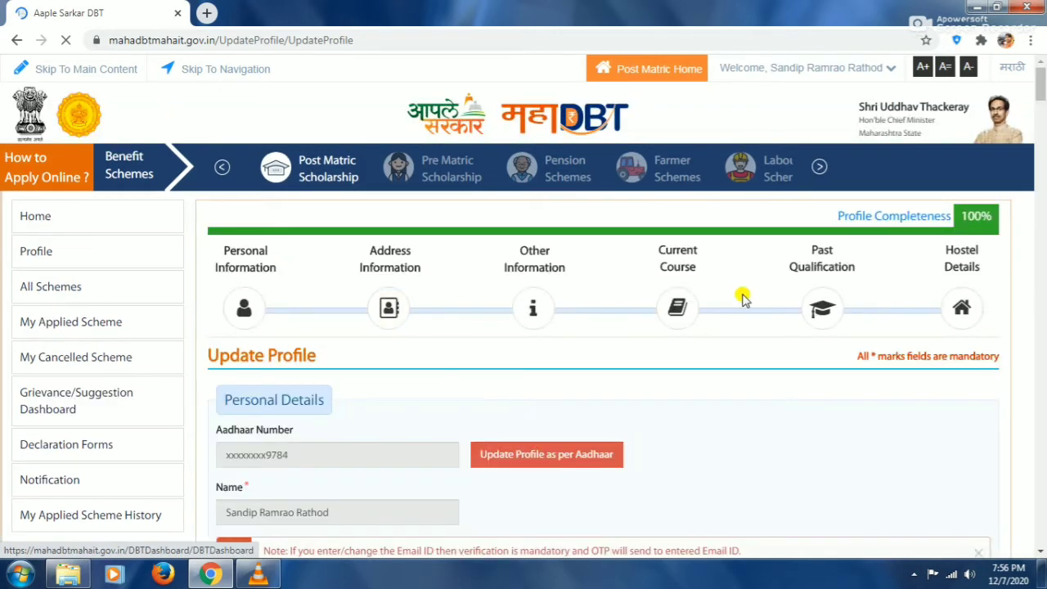
# Read through the Rules for re-applying notice and accept it with OK
pyautogui.scroll(-1, 720, 307)
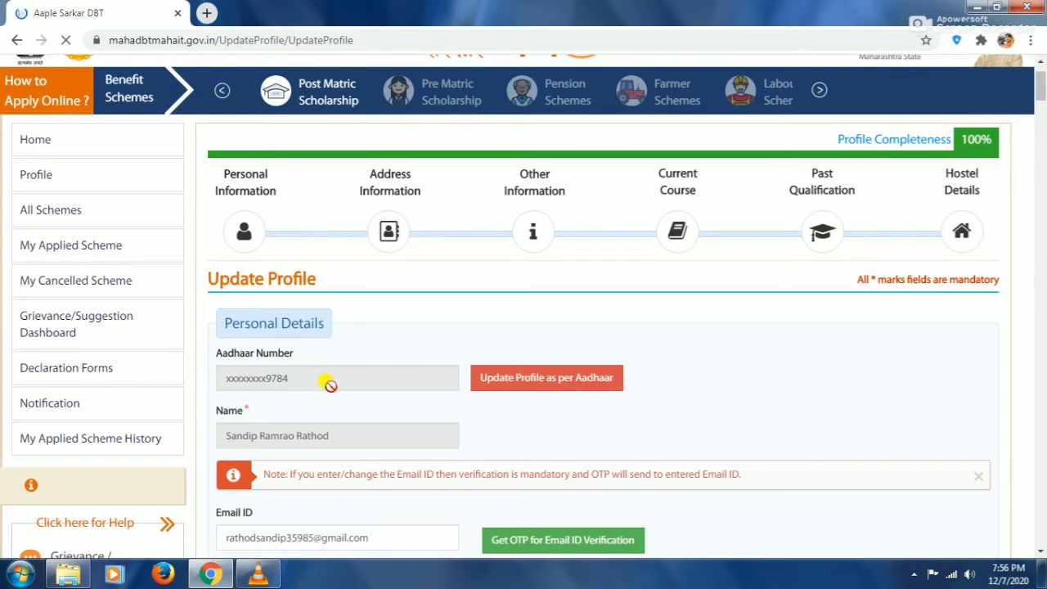
pyautogui.scroll(-6, 674, 319)
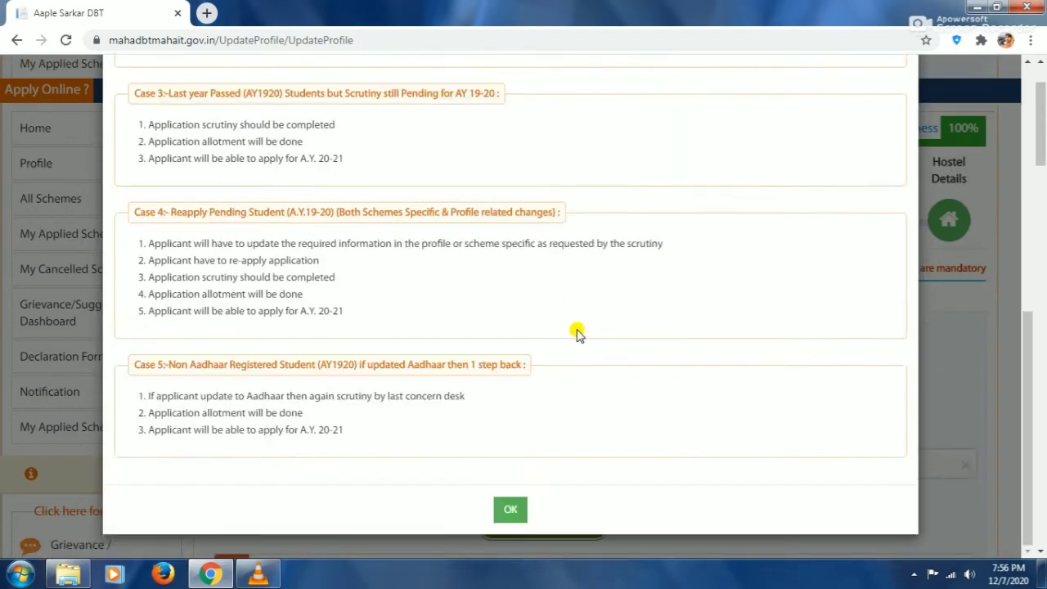
pyautogui.click(506, 509)
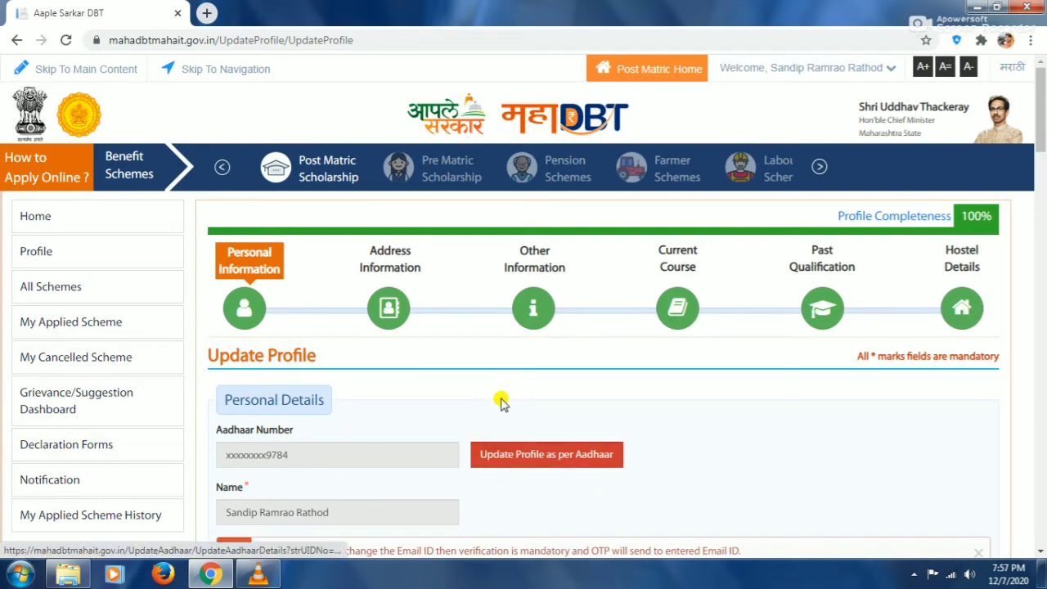
pyautogui.scroll(-1, 499, 413)
# Scroll to Religion and review its options, leaving Hindu selected
pyautogui.scroll(-1, 499, 413)
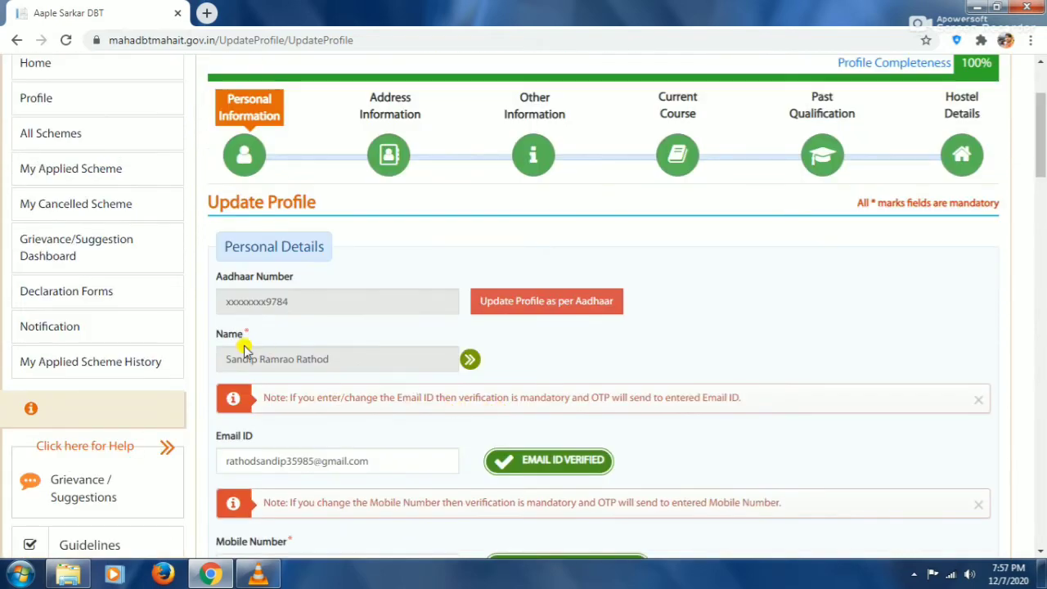
pyautogui.scroll(-1, 550, 352)
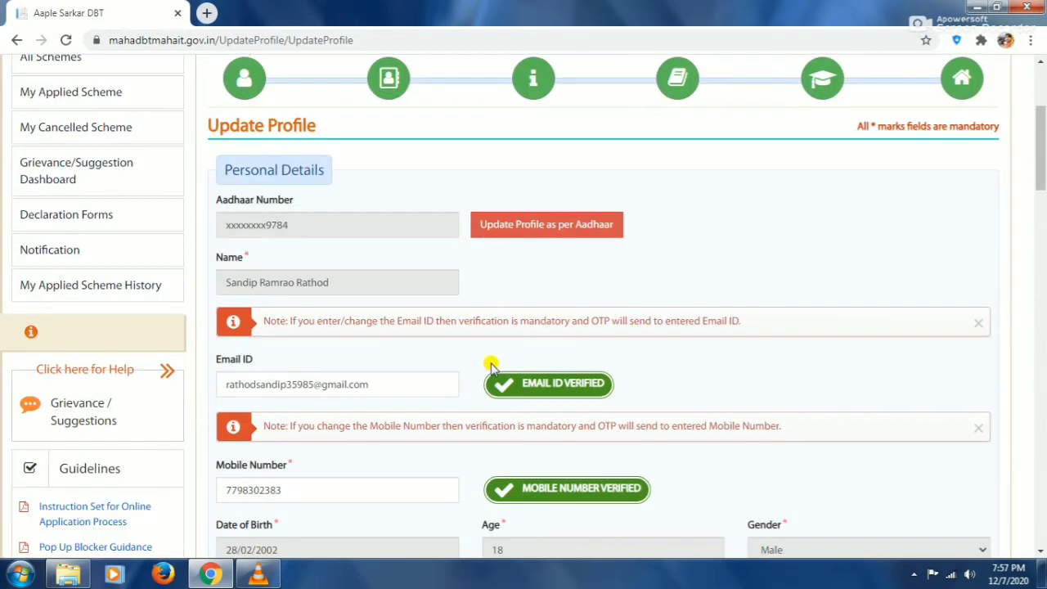
pyautogui.scroll(-2, 491, 365)
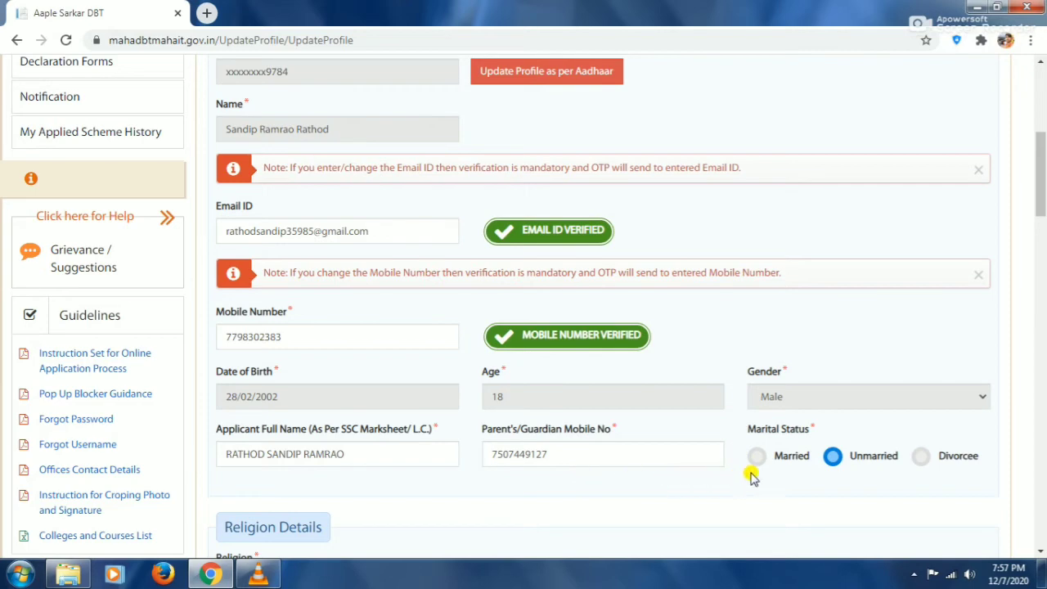
pyautogui.scroll(-1, 785, 460)
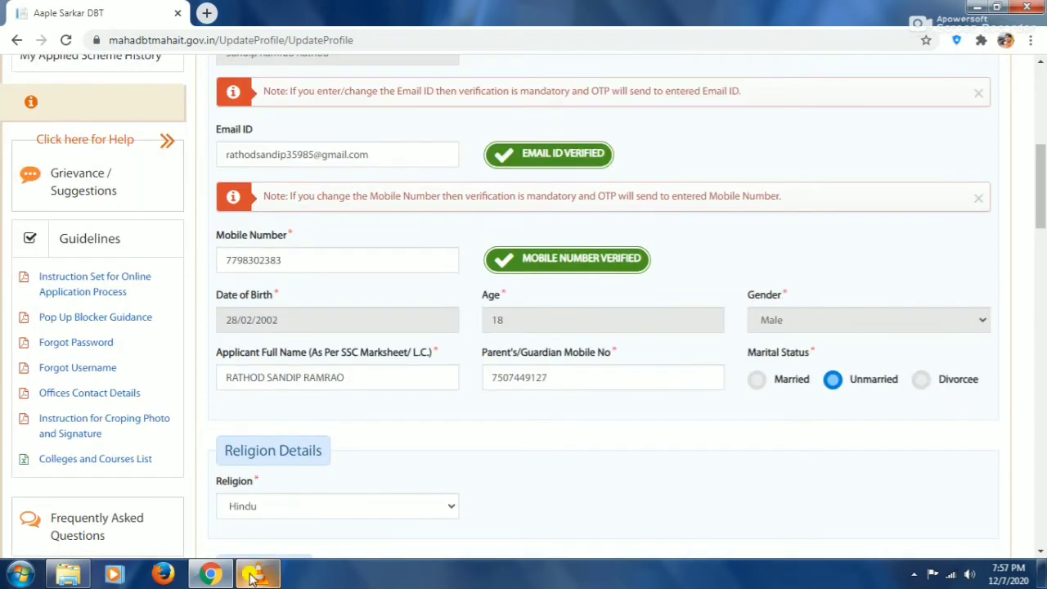
pyautogui.scroll(-3, 257, 512)
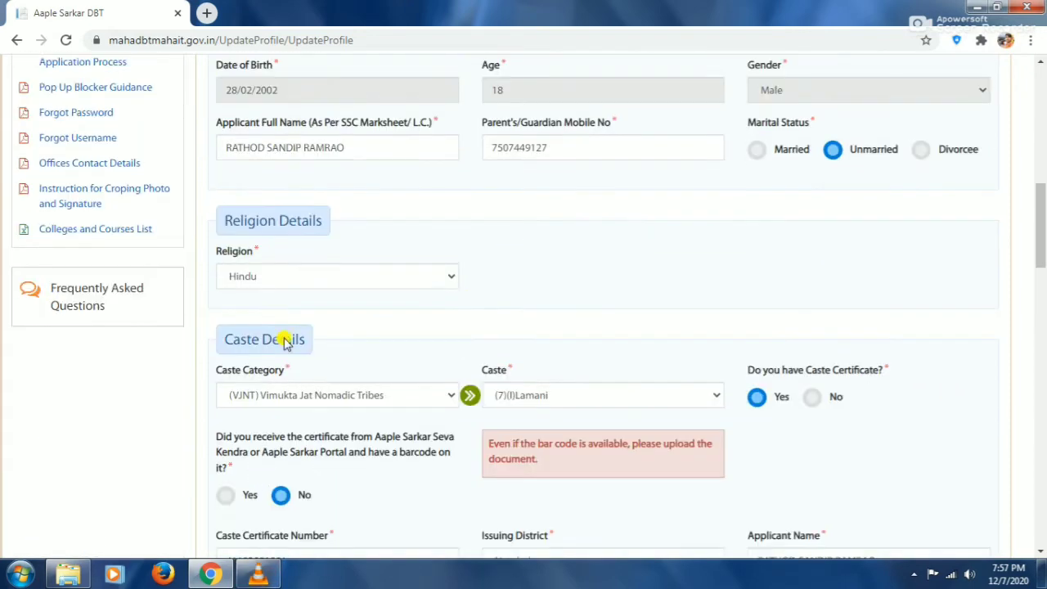
pyautogui.click(381, 275)
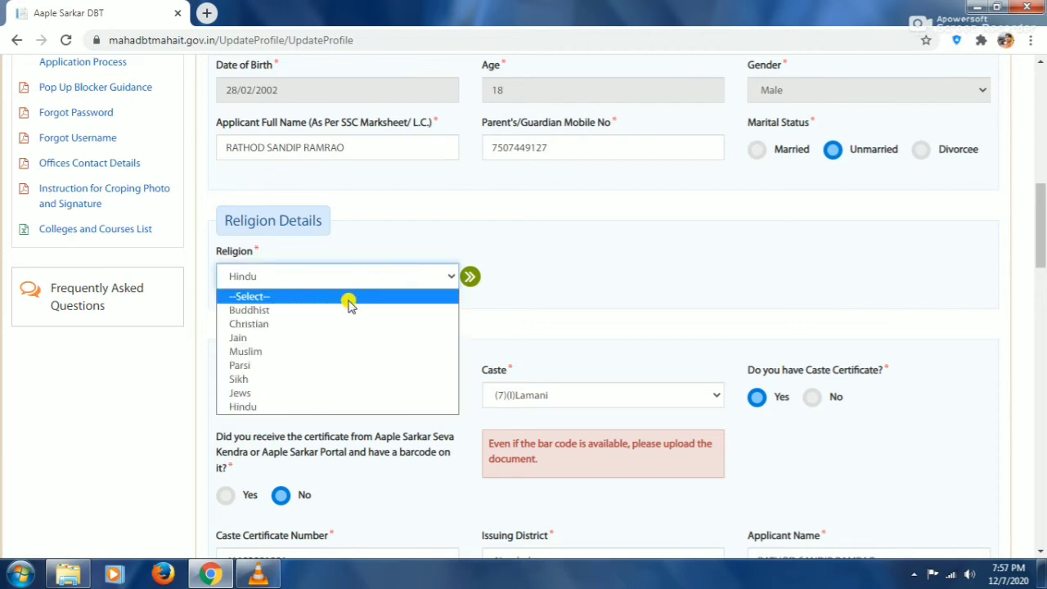
pyautogui.click(413, 224)
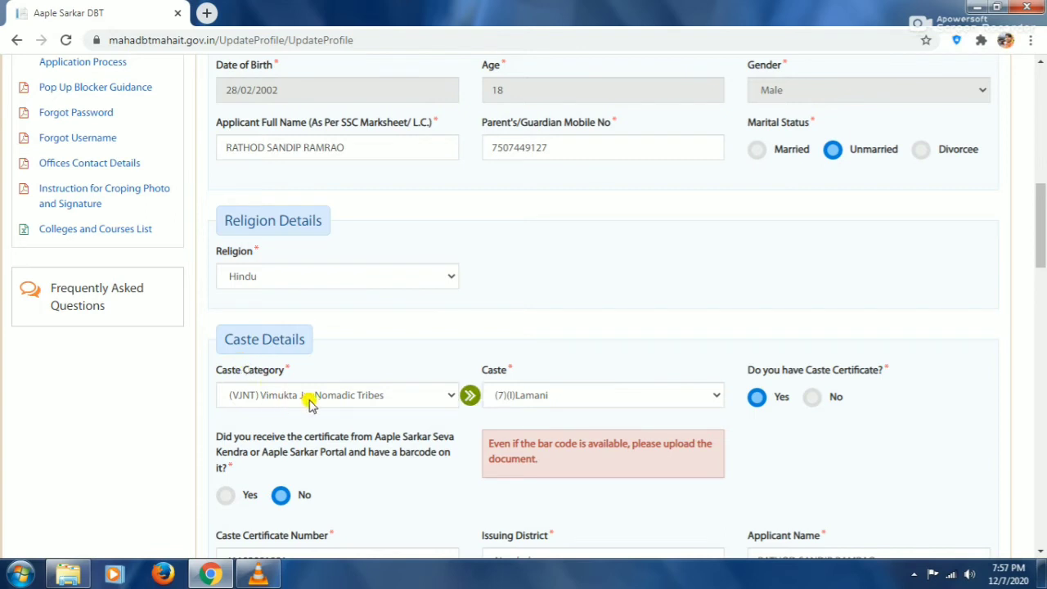
# Review the Caste options, keeping (7)(I)Lamani selected
pyautogui.click(560, 395)
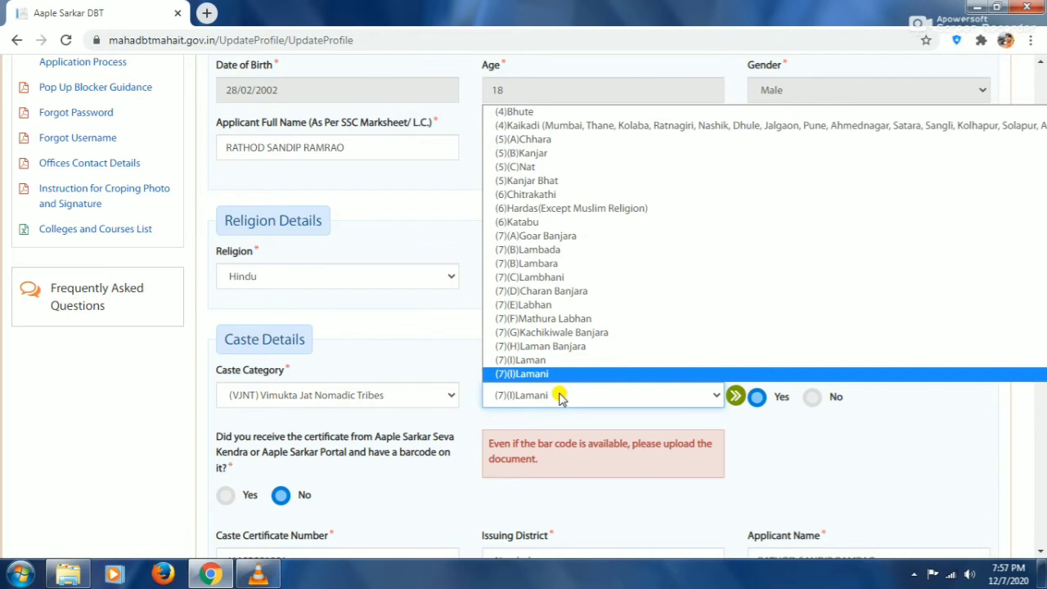
pyautogui.scroll(-1, 554, 365)
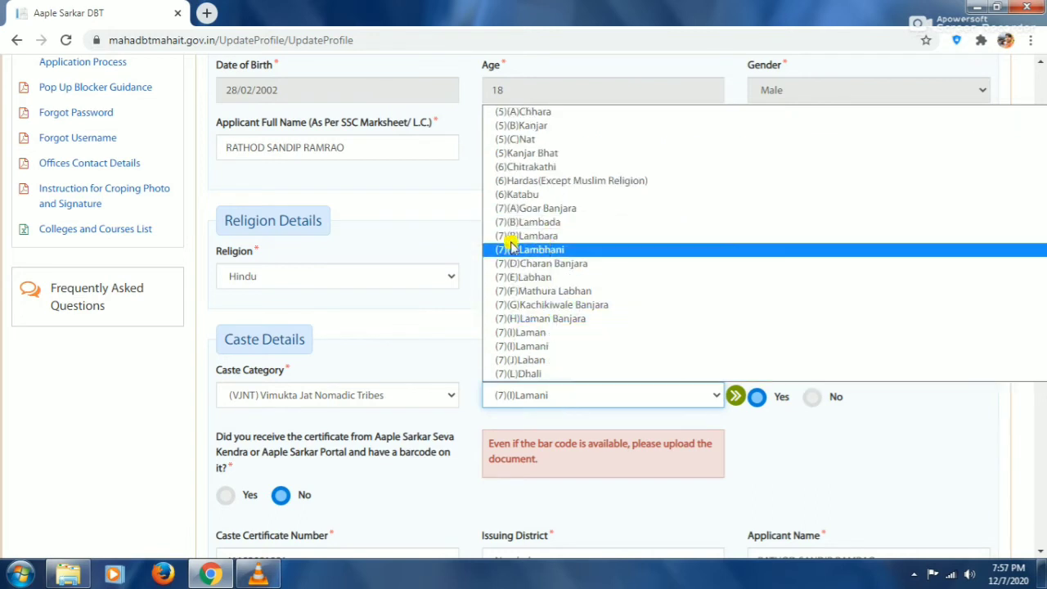
pyautogui.click(371, 344)
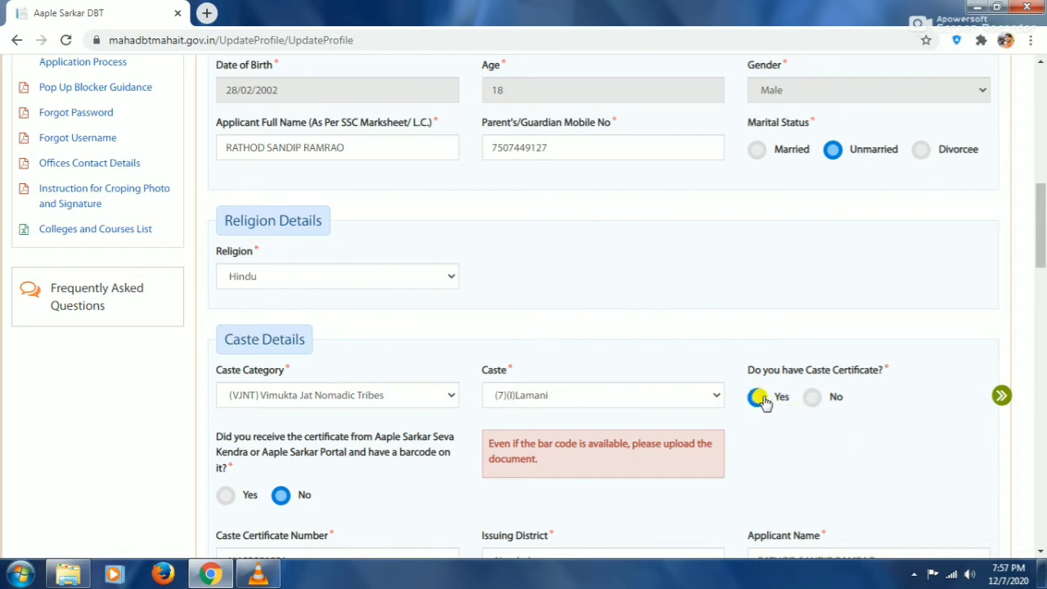
pyautogui.scroll(-1, 433, 450)
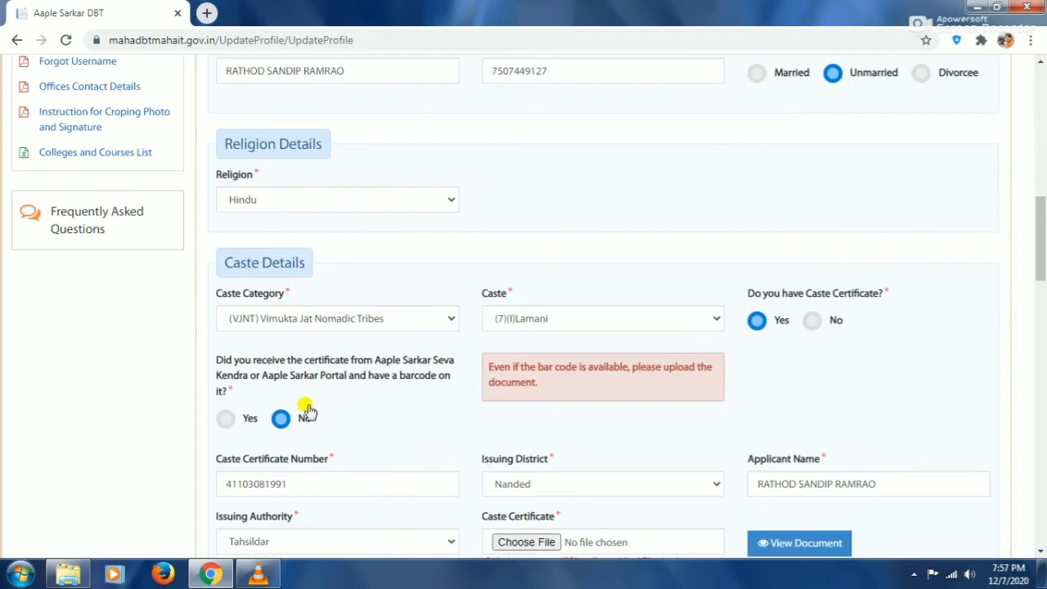
# Keep Tahsildar as certificate issuer and review Income (60000.00) and Domicile Details
pyautogui.scroll(-2, 286, 415)
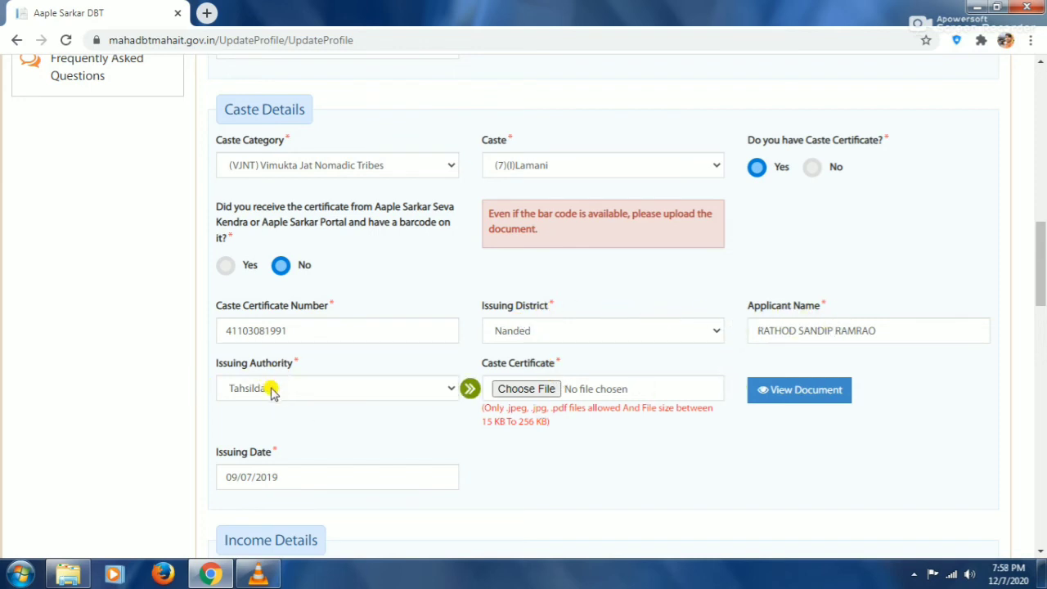
pyautogui.click(272, 390)
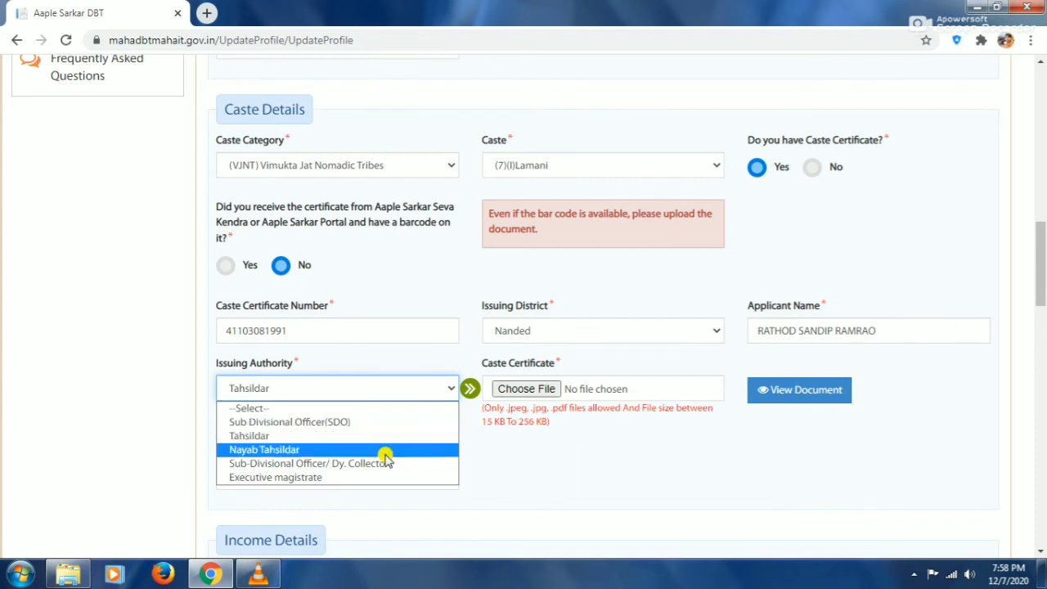
pyautogui.click(647, 500)
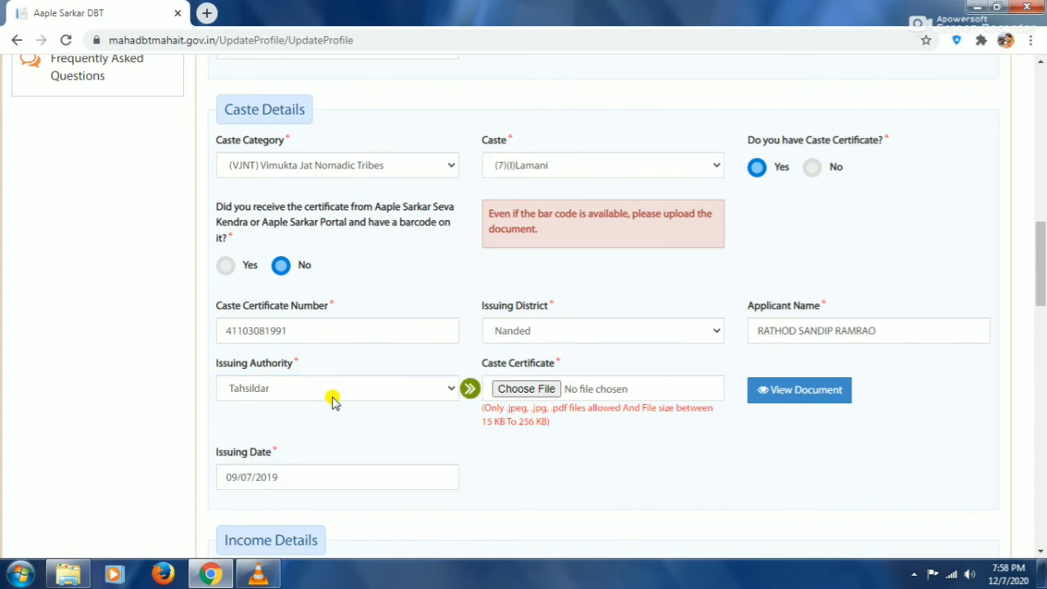
pyautogui.scroll(-1, 562, 392)
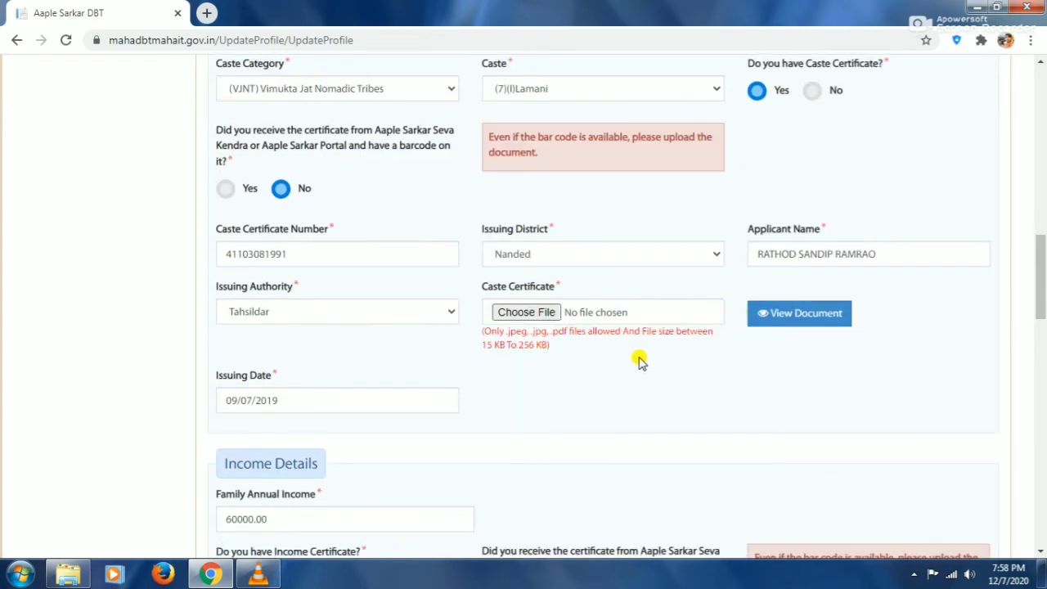
pyautogui.scroll(-1, 297, 381)
pyautogui.scroll(-5, 270, 378)
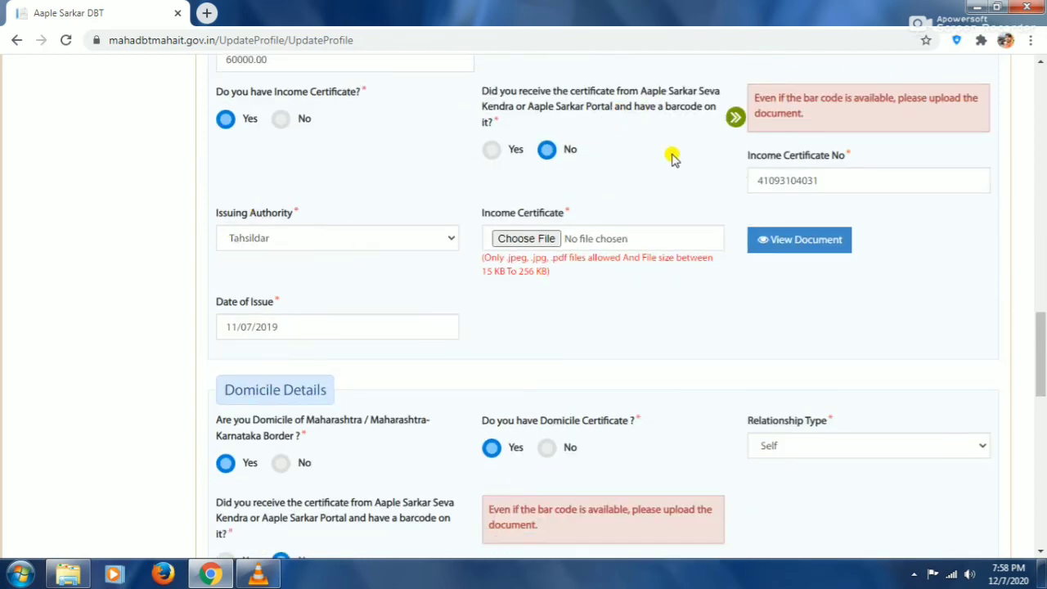
pyautogui.scroll(2, 765, 178)
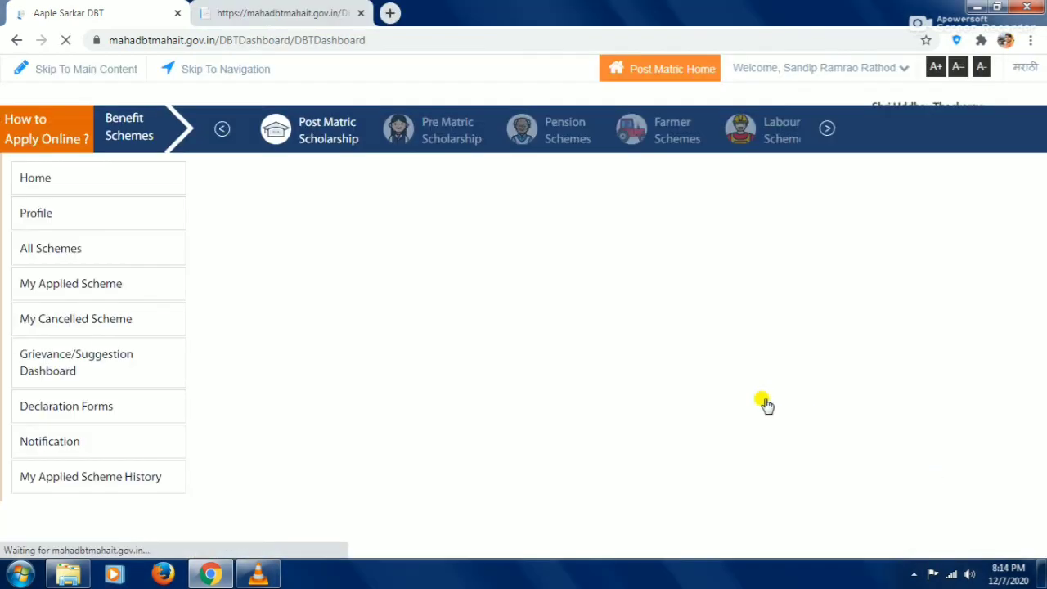